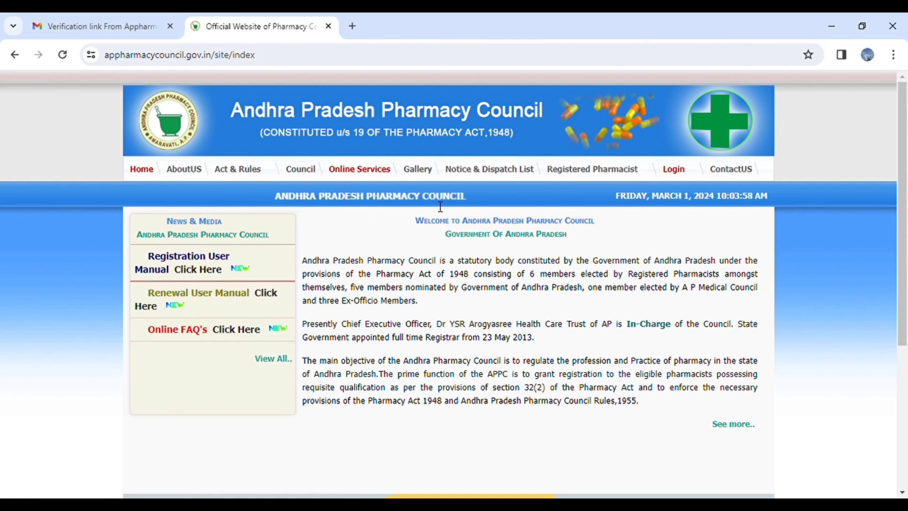
Open the online Renewal service, agree to the declaration, answer Yes to living in India, and proceed to the renewal form.
{"action": "left_click", "coordinate": [365, 171]}
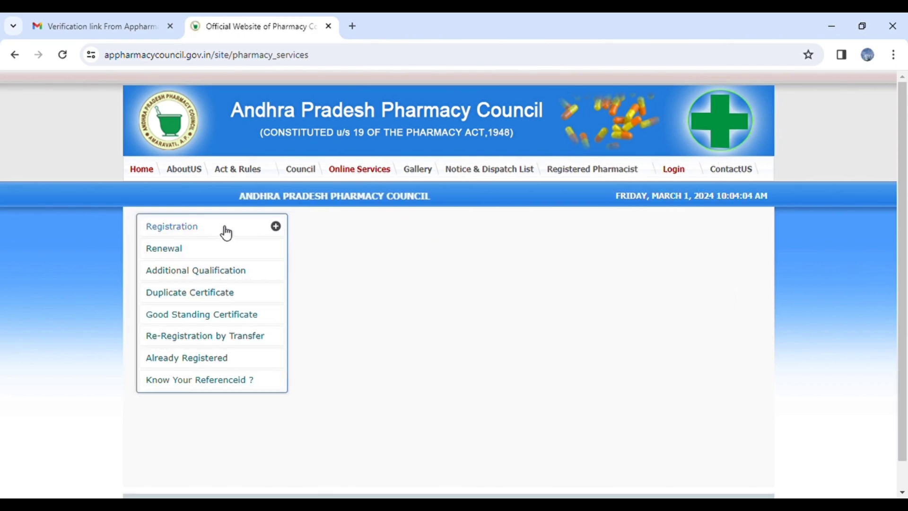
{"action": "left_click", "coordinate": [209, 258]}
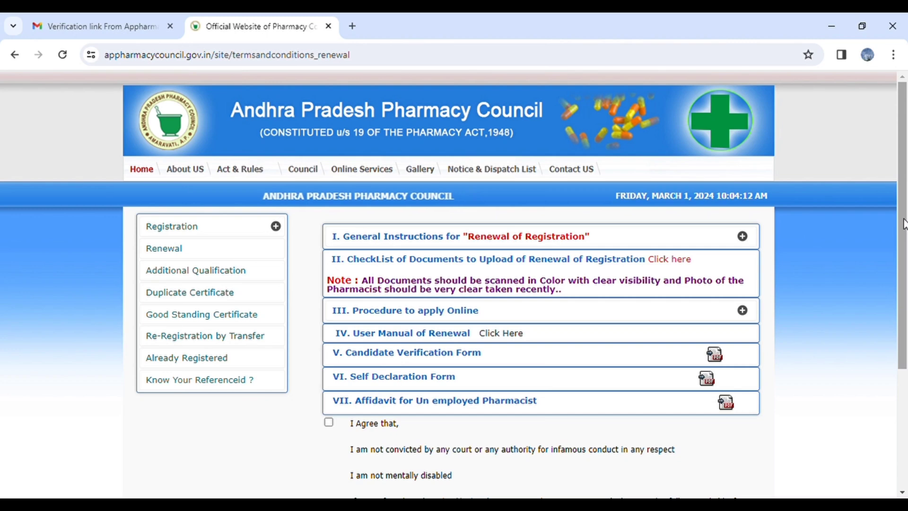
{"action": "left_click_drag", "start_coordinate": [903, 222], "coordinate": [905, 338]}
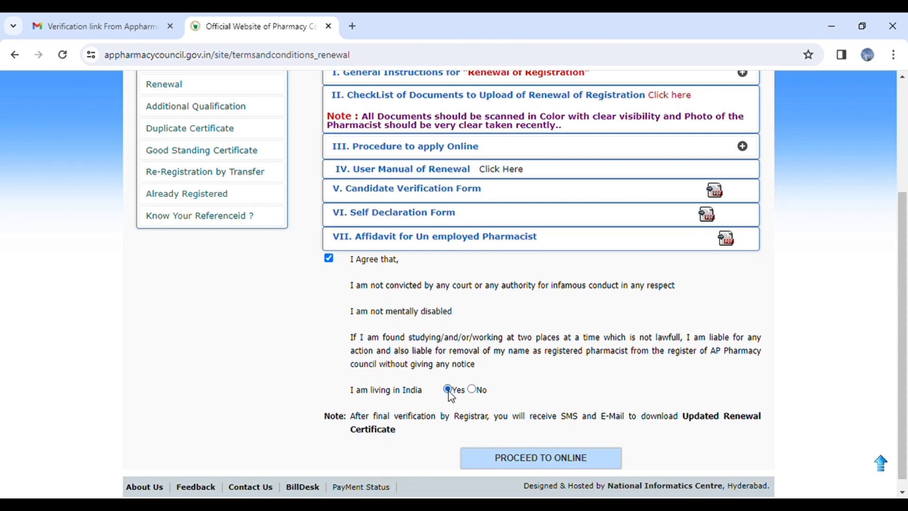
{"action": "left_click", "coordinate": [522, 460]}
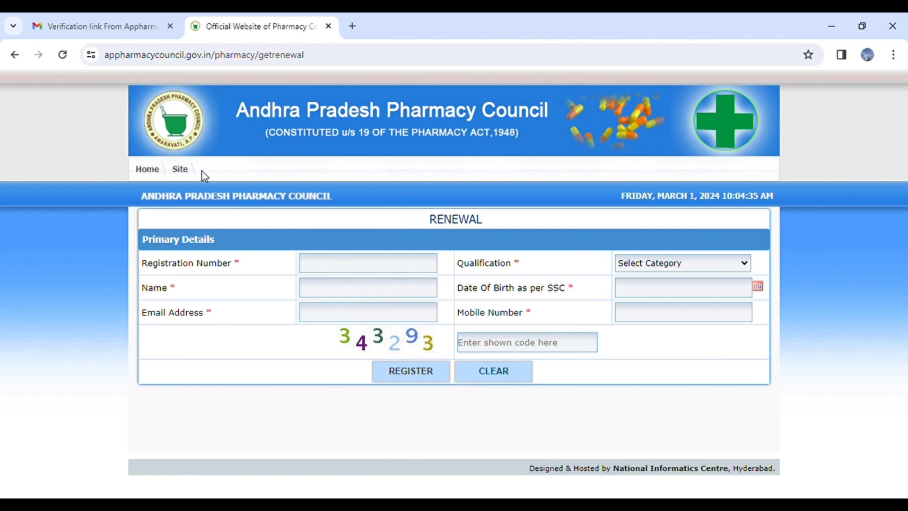
Return to the council's home page and search the registered pharmacists by the pharmacist's name.
{"action": "left_click", "coordinate": [187, 172]}
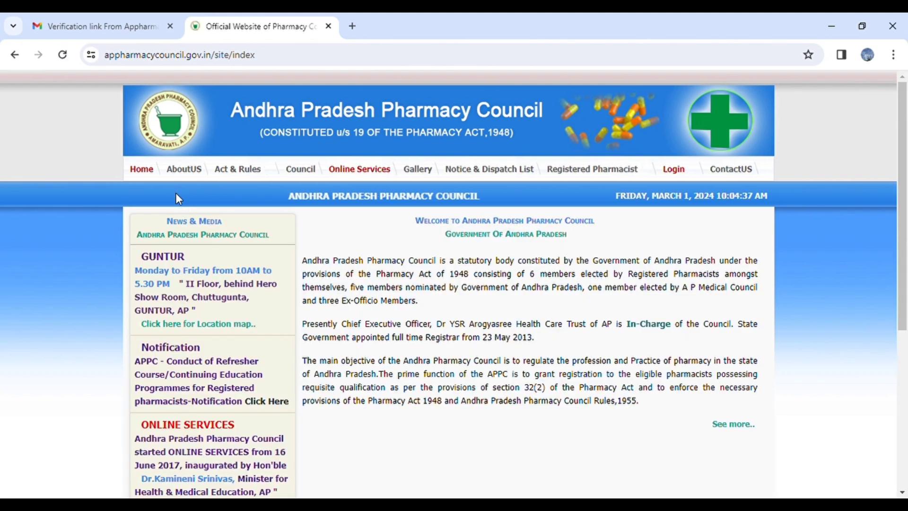
{"action": "mouse_move", "coordinate": [563, 177]}
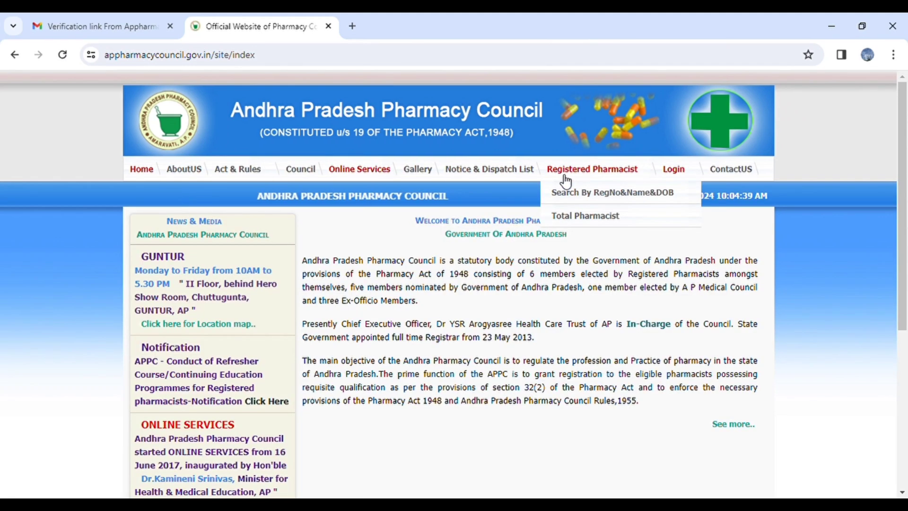
{"action": "left_click", "coordinate": [603, 197]}
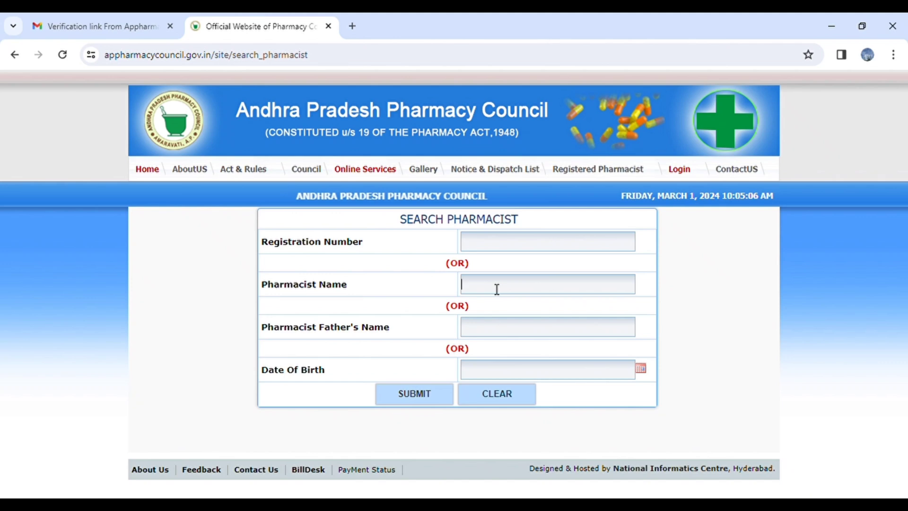
{"action": "left_click", "coordinate": [548, 284]}
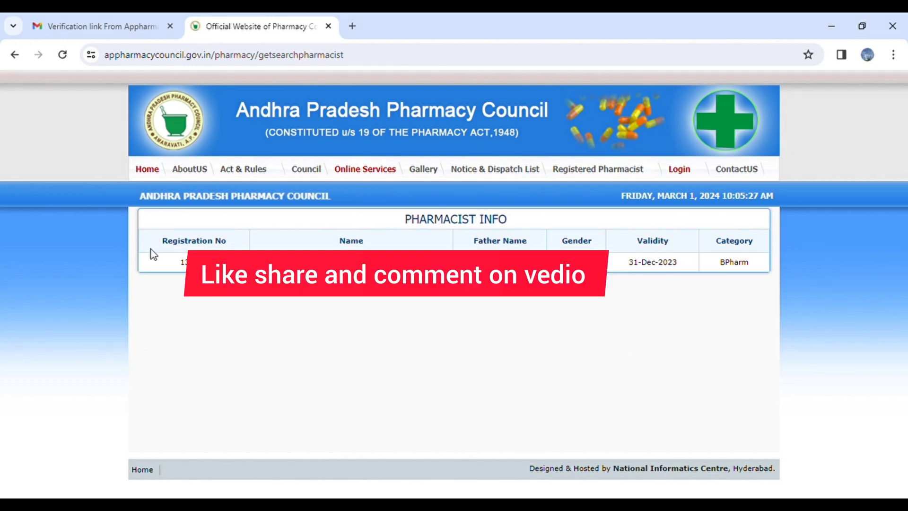
Open the User Login page to examine the ReferenceID, DOB and code fields needed to access an account.
{"action": "mouse_move", "coordinate": [686, 174]}
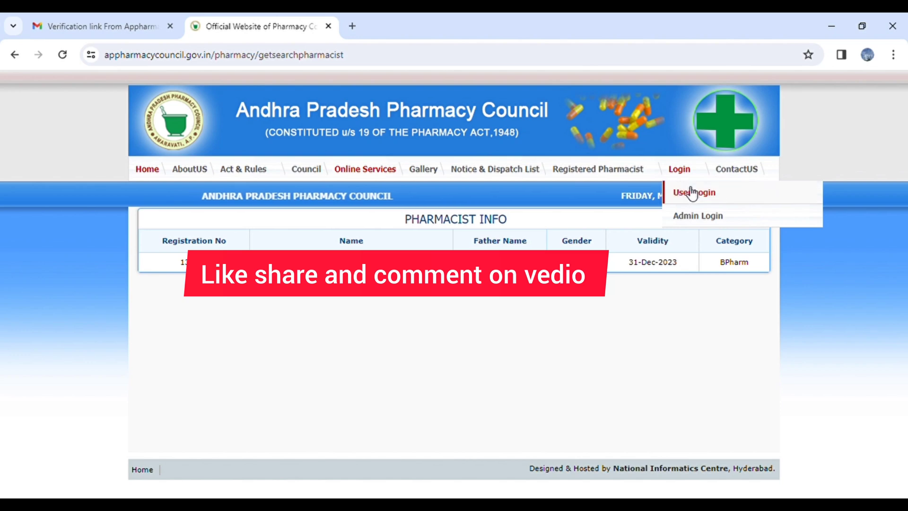
{"action": "left_click", "coordinate": [688, 193]}
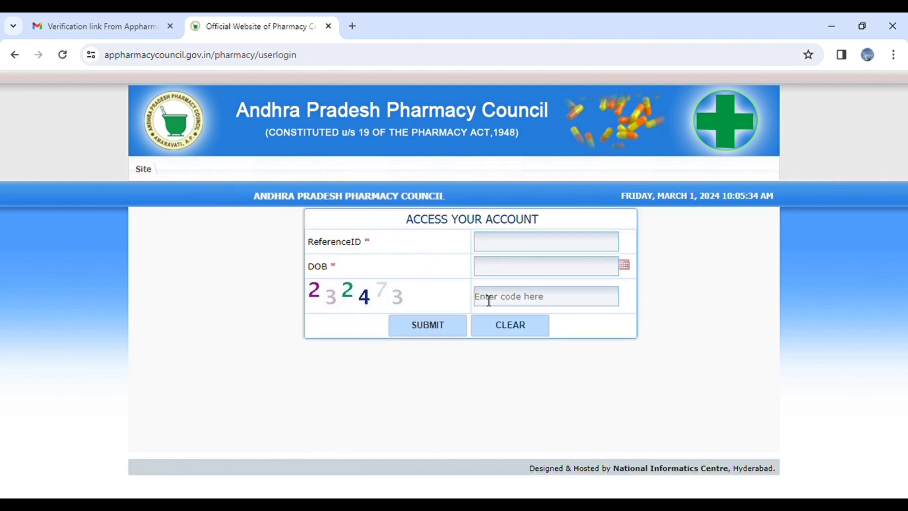
{"action": "left_click", "coordinate": [508, 251]}
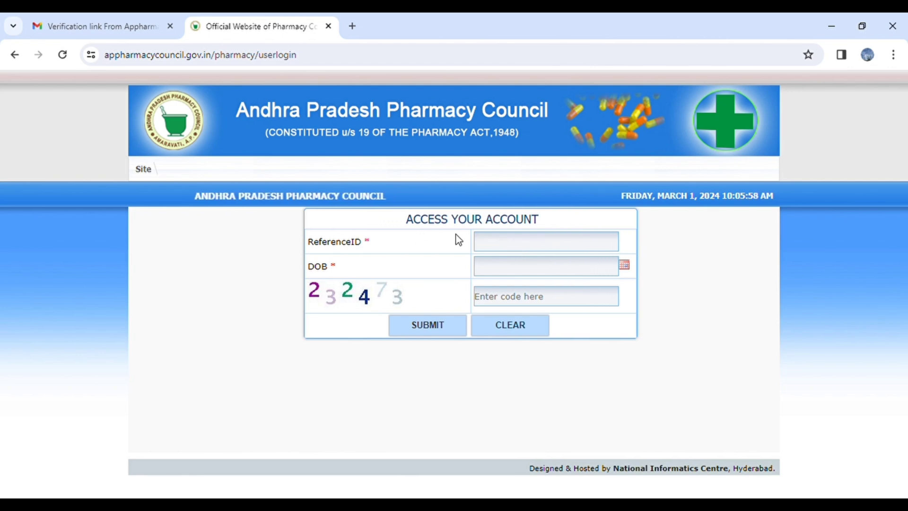
Open the Know Your Referenceid form among the online services, and check the council's reference ID email in Gmail.
{"action": "left_click", "coordinate": [150, 172]}
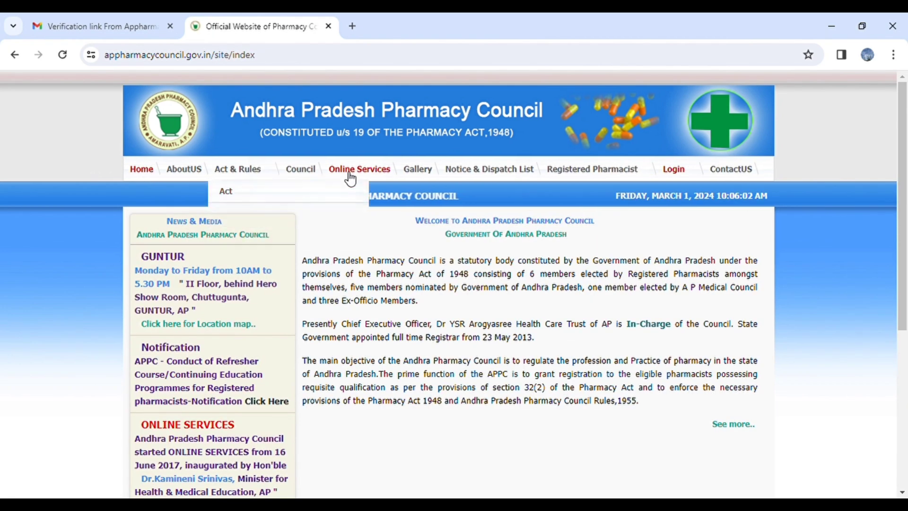
{"action": "left_click", "coordinate": [350, 177]}
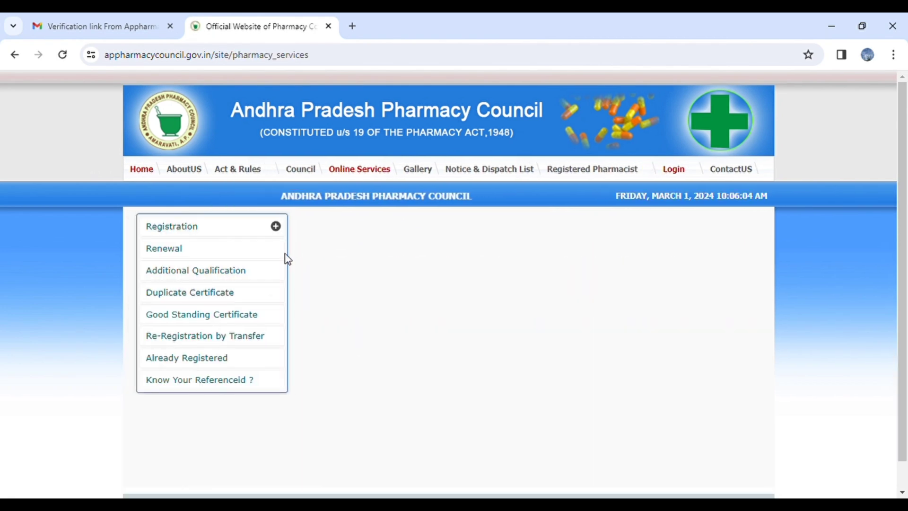
{"action": "left_click", "coordinate": [197, 384]}
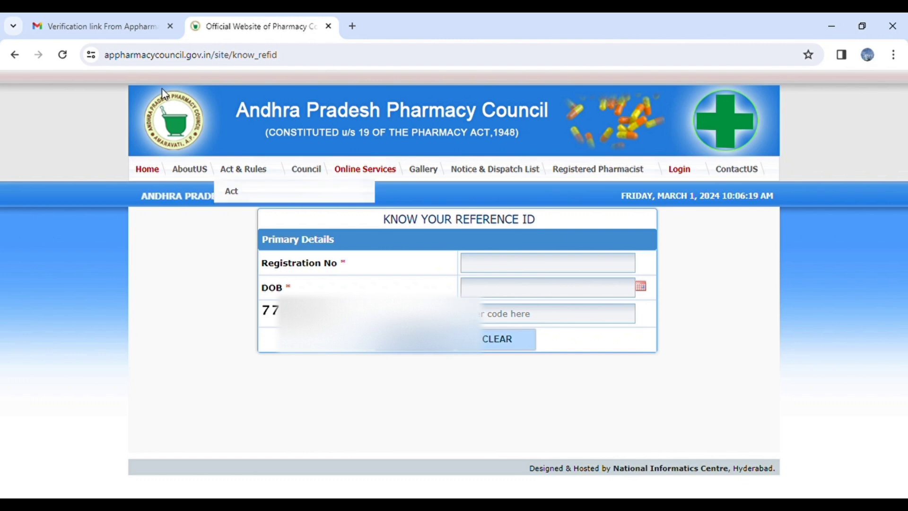
{"action": "left_click", "coordinate": [91, 21]}
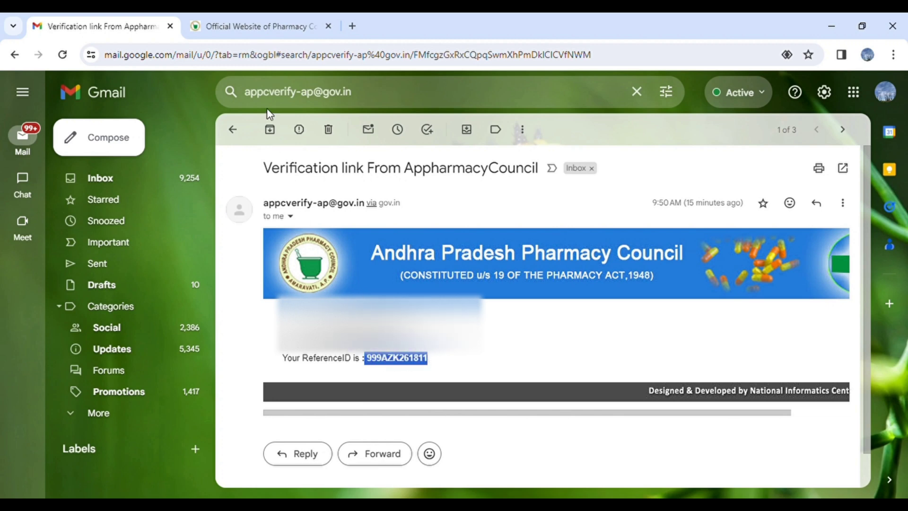
{"action": "left_click", "coordinate": [263, 31]}
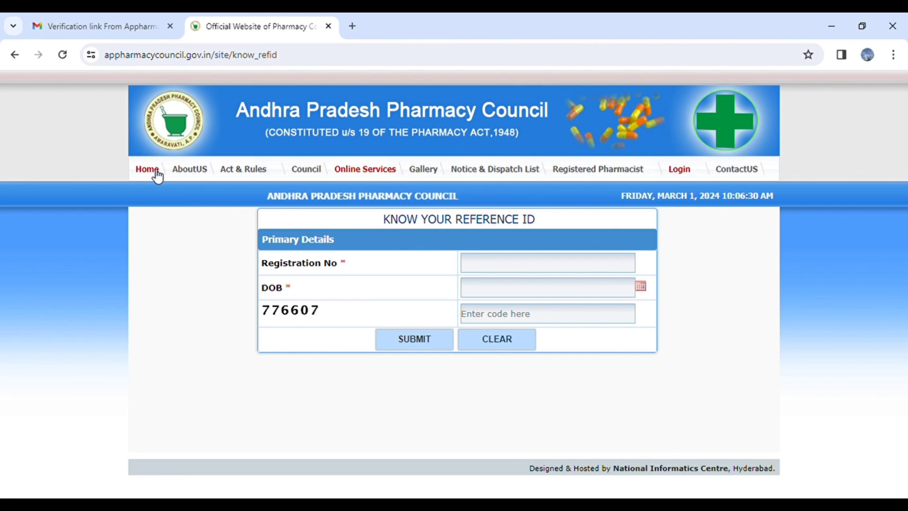
Open the Already Registered online service, agree to its declaration, and proceed to the online application.
{"action": "left_click", "coordinate": [374, 179]}
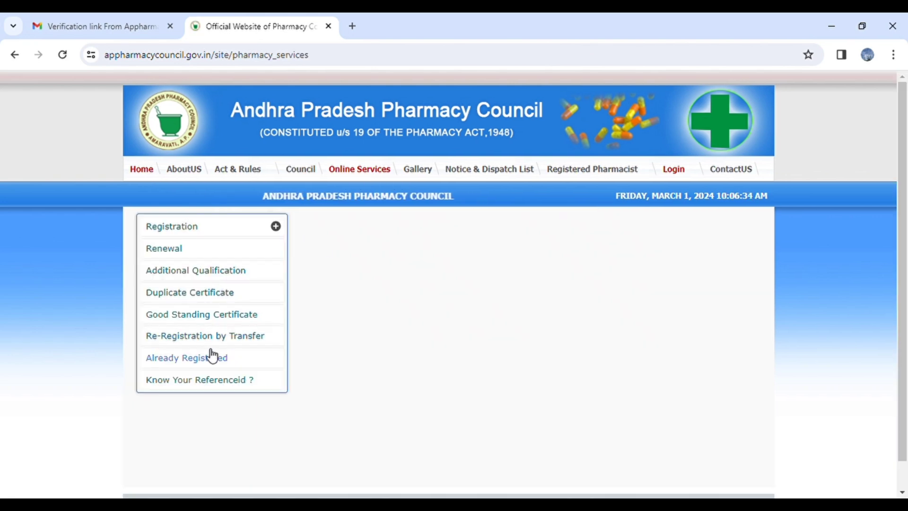
{"action": "left_click", "coordinate": [202, 365]}
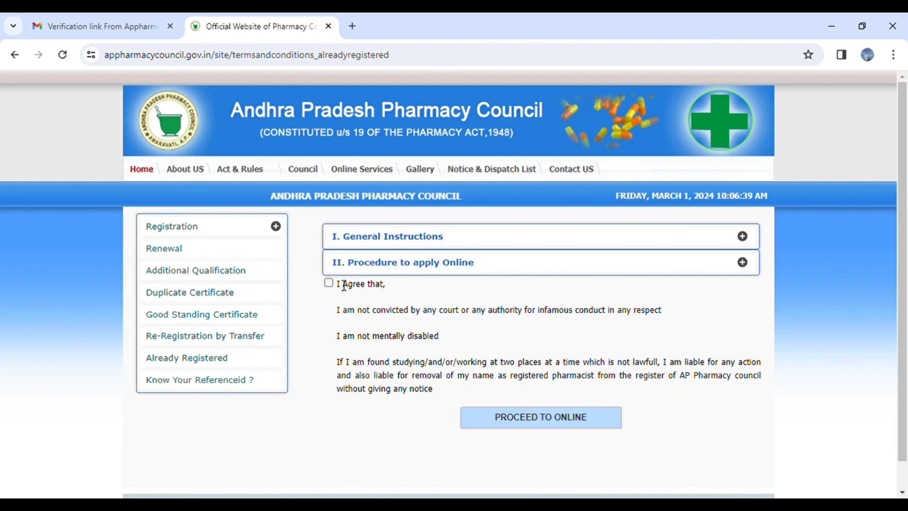
{"action": "left_click", "coordinate": [330, 284]}
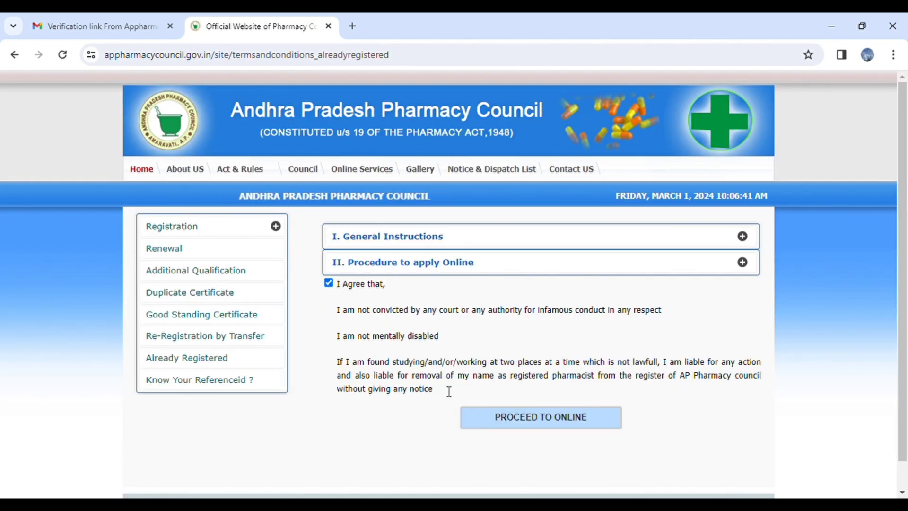
{"action": "left_click", "coordinate": [534, 426]}
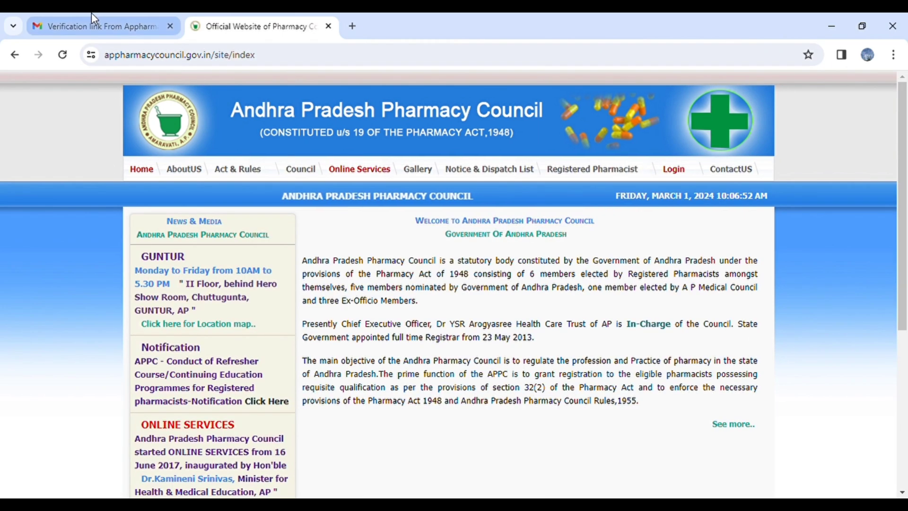
Switch to Gmail, open the 2018 verification email from AppharmacyCouncil, and follow its Verify Your Email Id link.
{"action": "left_click", "coordinate": [92, 14]}
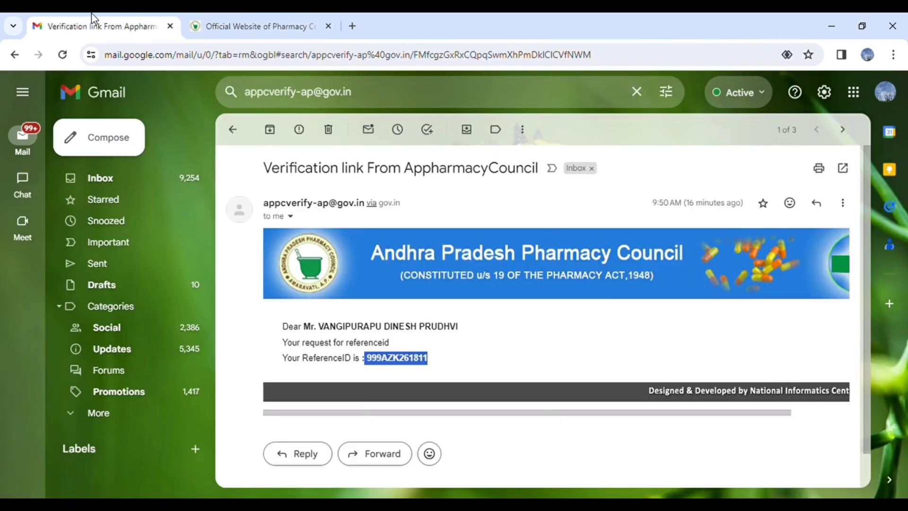
{"action": "left_click", "coordinate": [234, 131]}
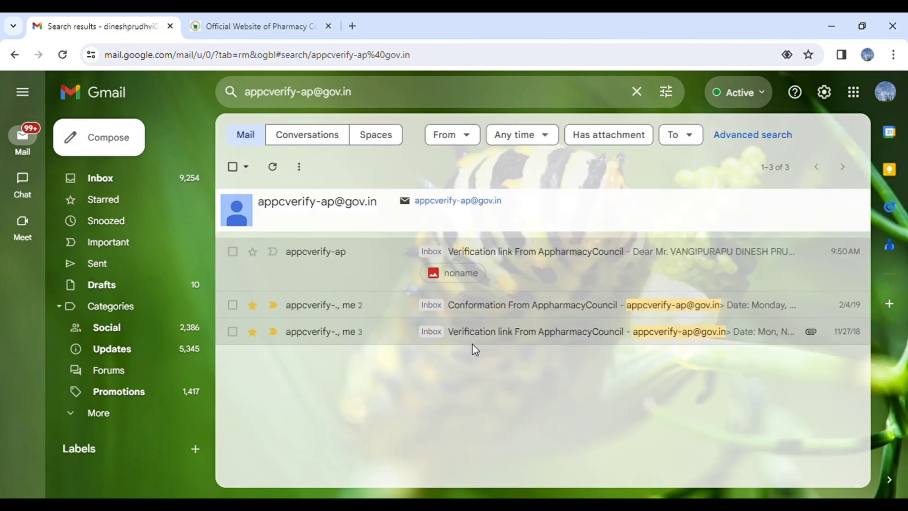
{"action": "left_click", "coordinate": [512, 338]}
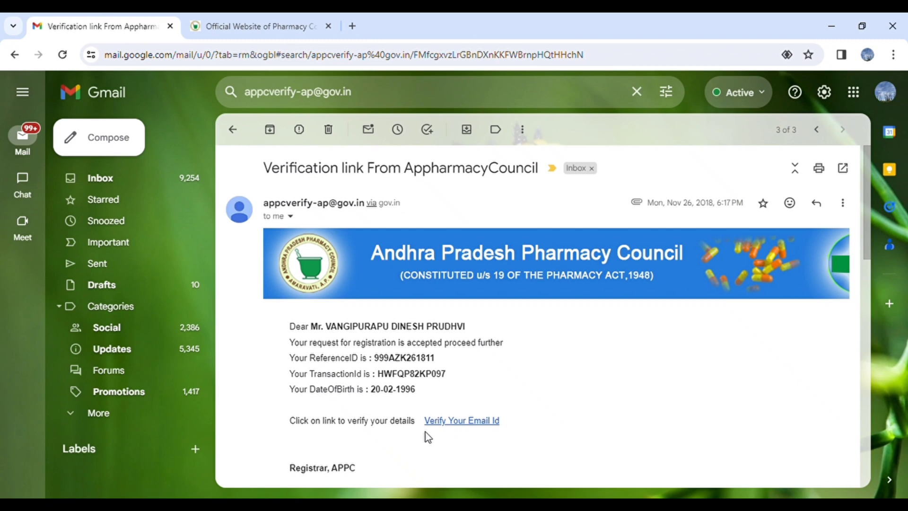
{"action": "left_click", "coordinate": [471, 425]}
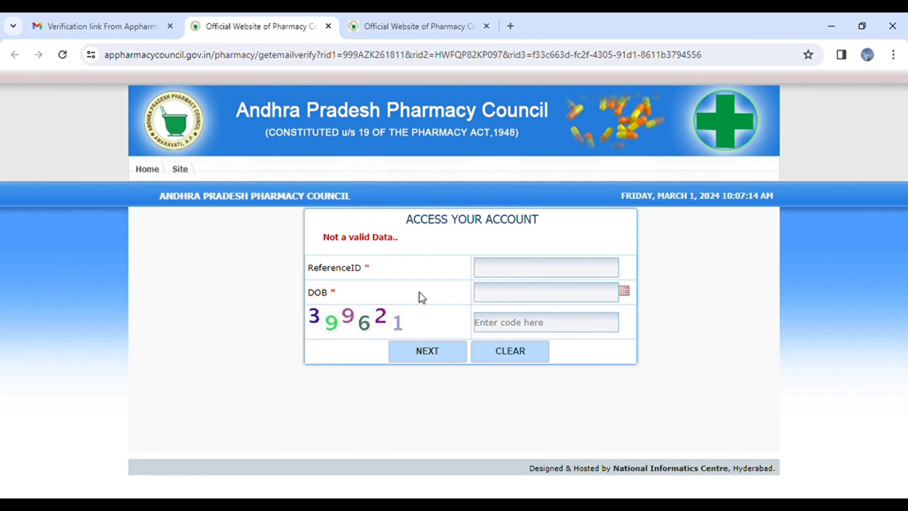
From the council's home page, view the Notice & Dispatch List, the pharmacist search form, and the available login options.
{"action": "left_click", "coordinate": [144, 171]}
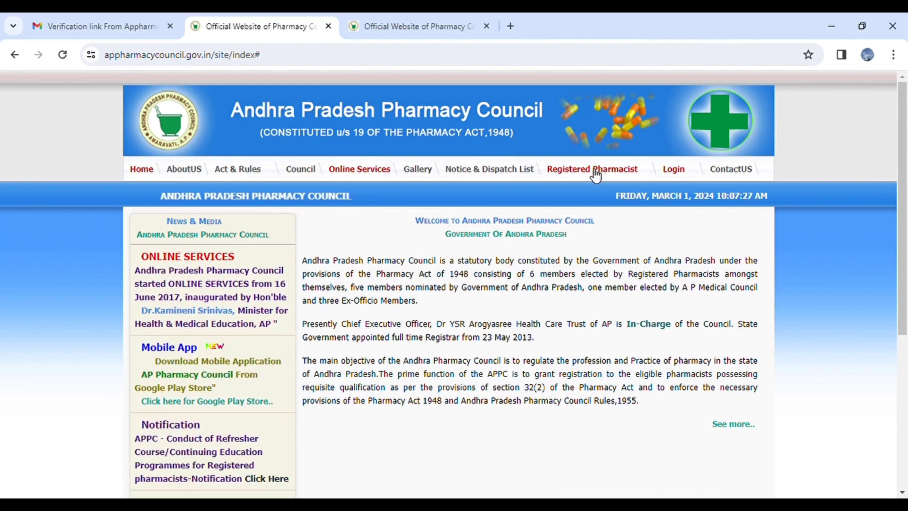
{"action": "left_click", "coordinate": [496, 176]}
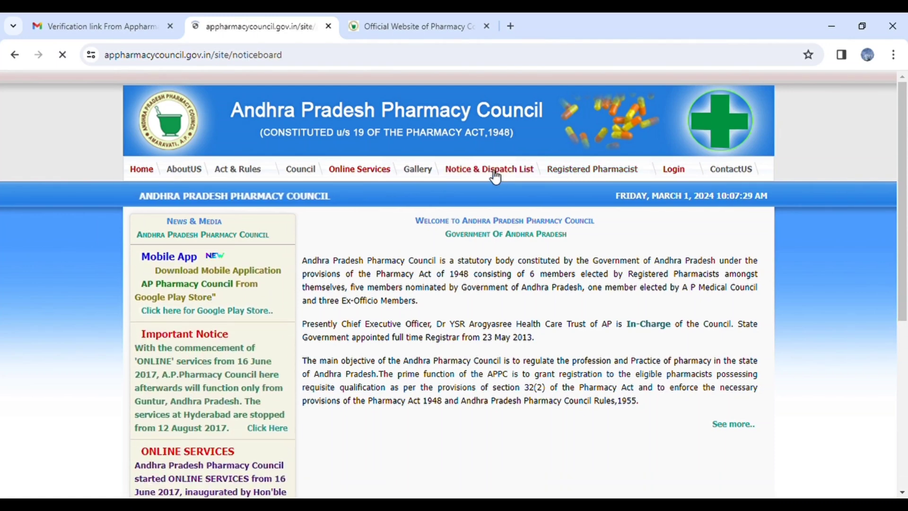
{"action": "mouse_move", "coordinate": [572, 172]}
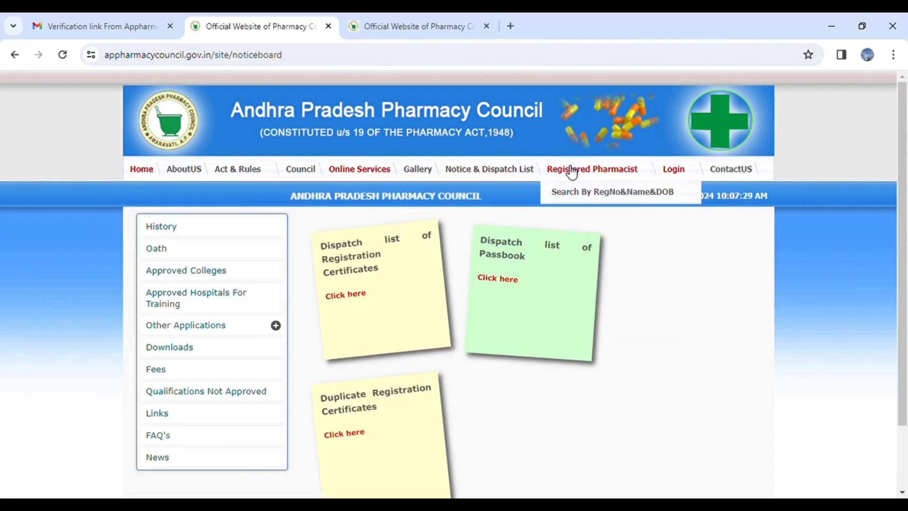
{"action": "left_click", "coordinate": [594, 195]}
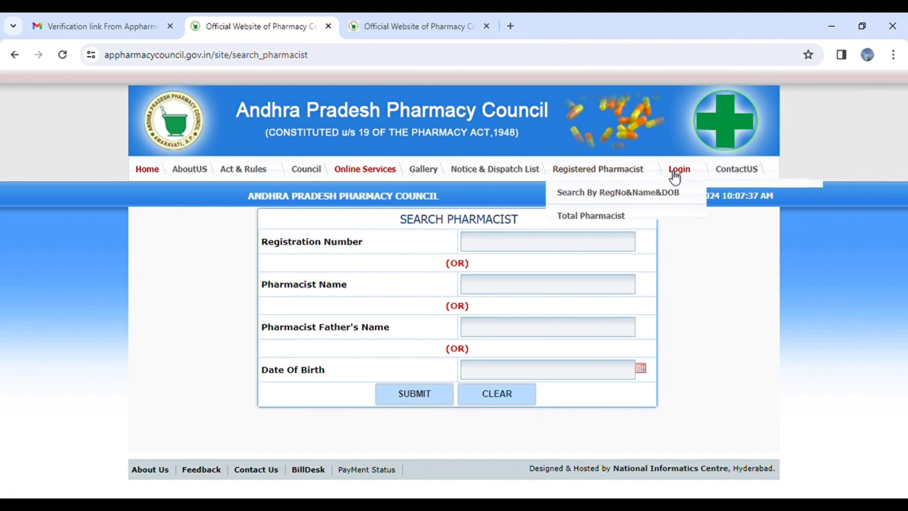
{"action": "mouse_move", "coordinate": [680, 177]}
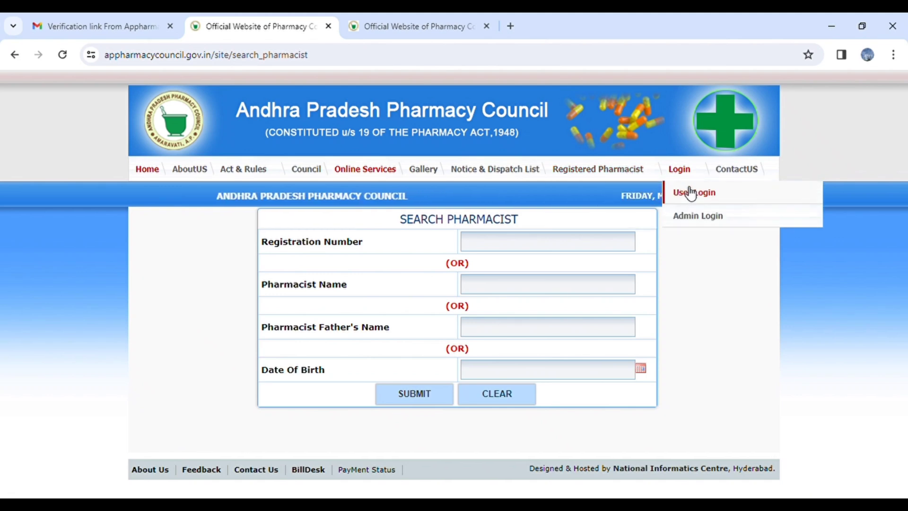
Return to the online services and reopen the Know Your Referenceid form to review its required details.
{"action": "left_click", "coordinate": [152, 173]}
{"action": "left_click", "coordinate": [359, 173]}
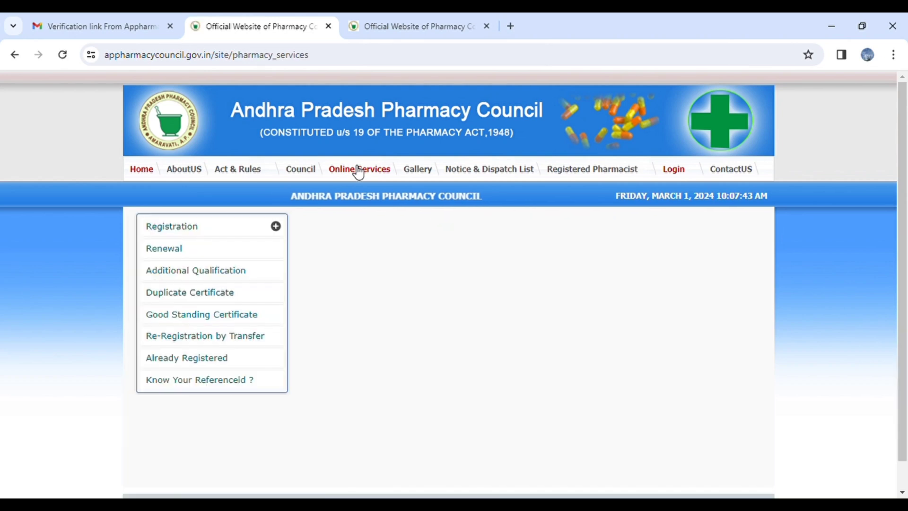
{"action": "left_click", "coordinate": [188, 381]}
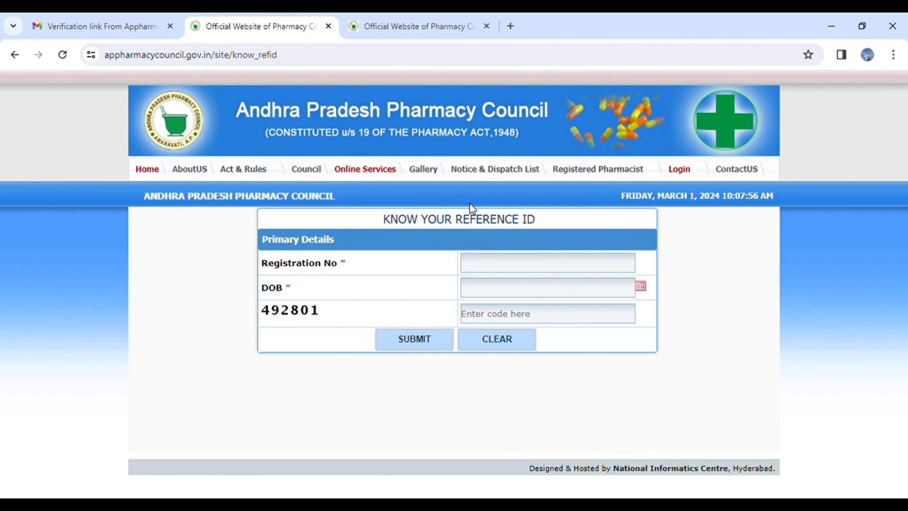
Open the Already Registered service's terms and conditions page from the online services.
{"action": "mouse_move", "coordinate": [228, 181]}
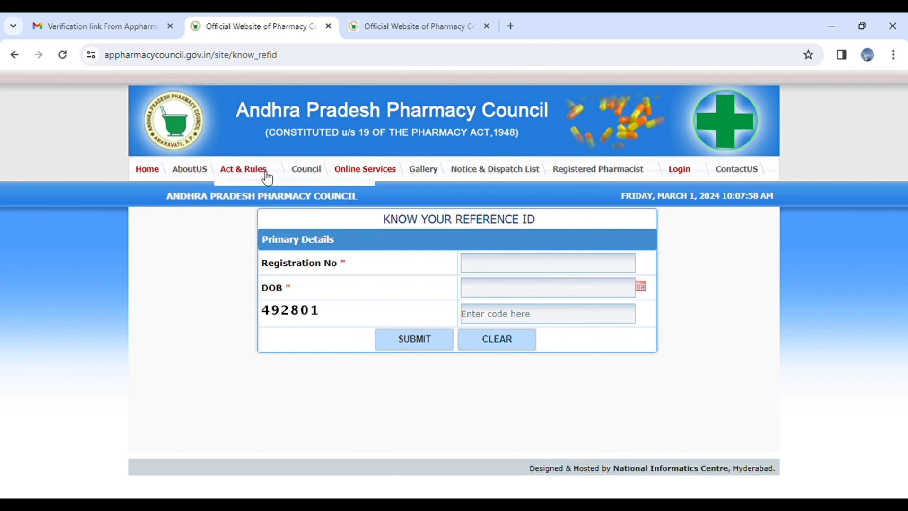
{"action": "left_click", "coordinate": [348, 179]}
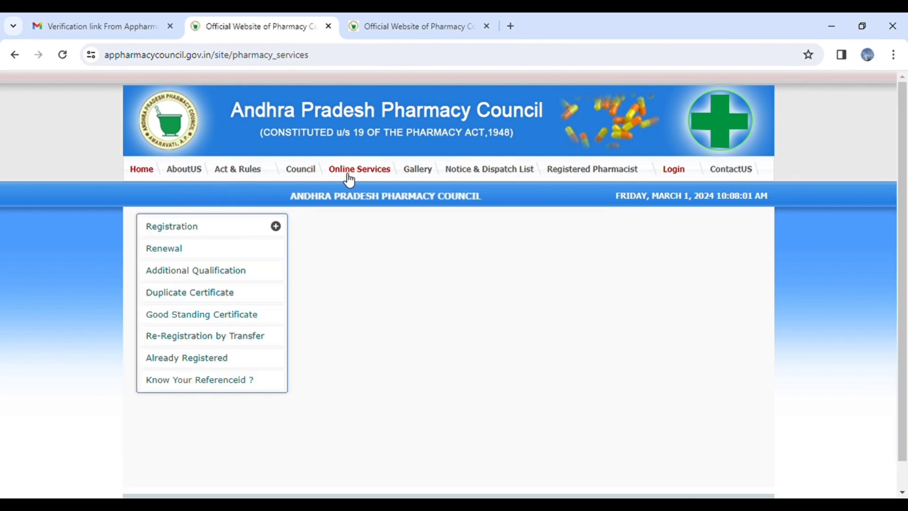
{"action": "left_click", "coordinate": [208, 360]}
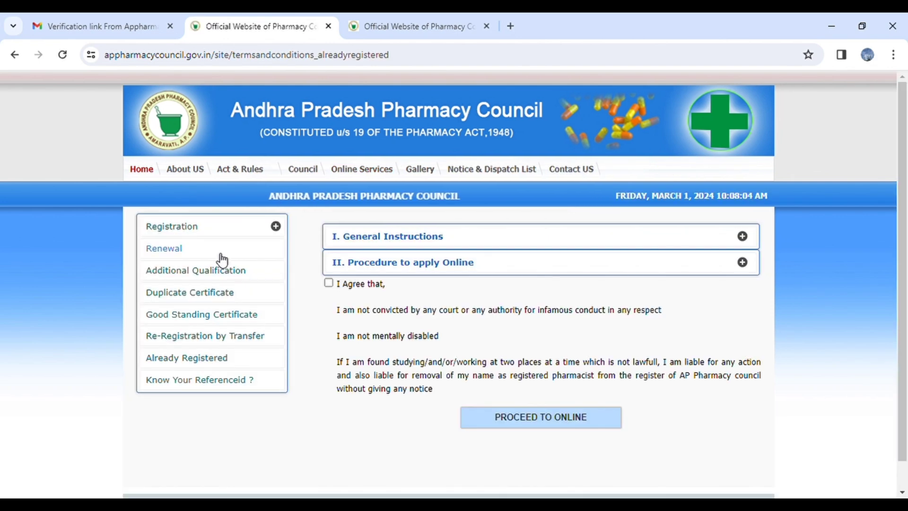
Agree to the Renewal terms, proceed to the renewal form and select BPharm as the qualification, and return to the home page.
{"action": "left_click", "coordinate": [203, 251]}
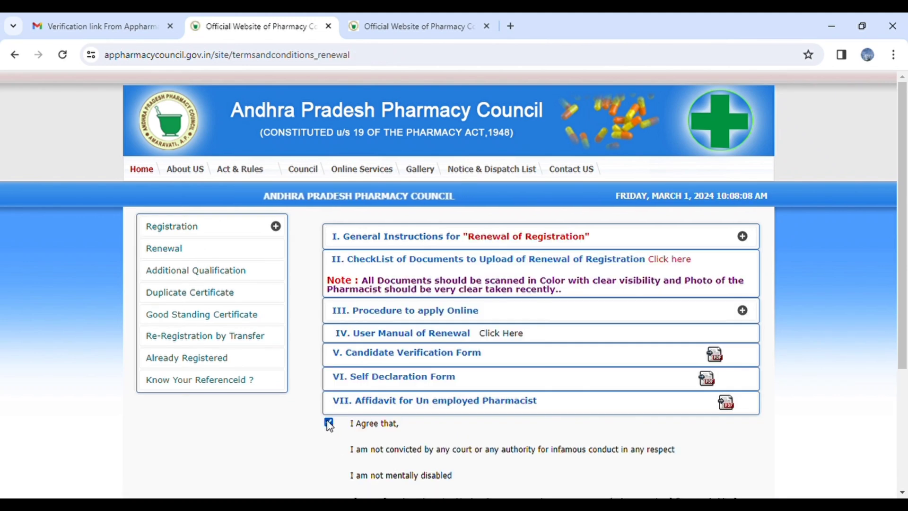
{"action": "scroll", "coordinate": [525, 362], "scroll_direction": "down", "scroll_amount": 4}
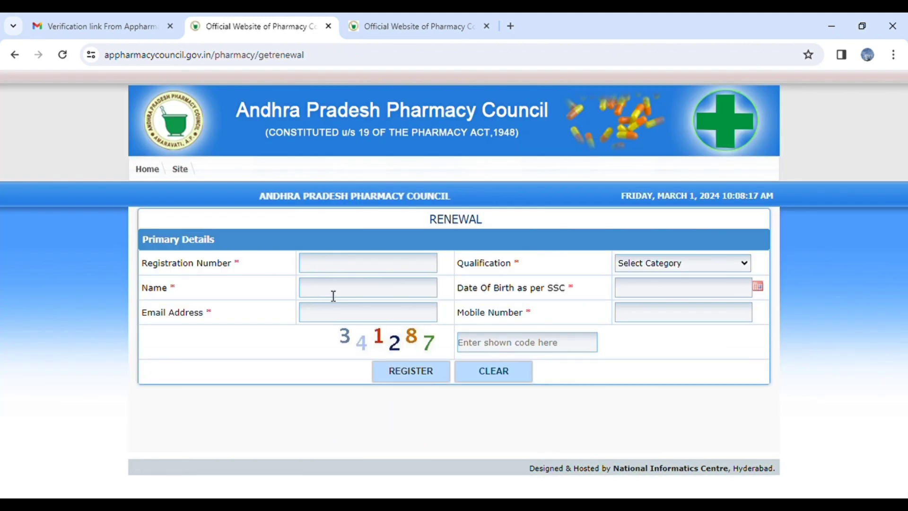
{"action": "left_click", "coordinate": [648, 276]}
{"action": "left_click", "coordinate": [639, 296]}
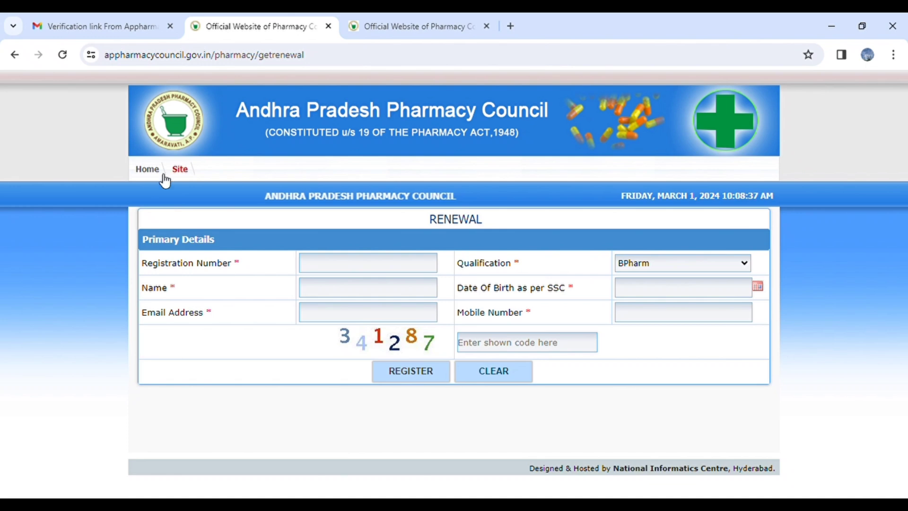
{"action": "left_click", "coordinate": [146, 175]}
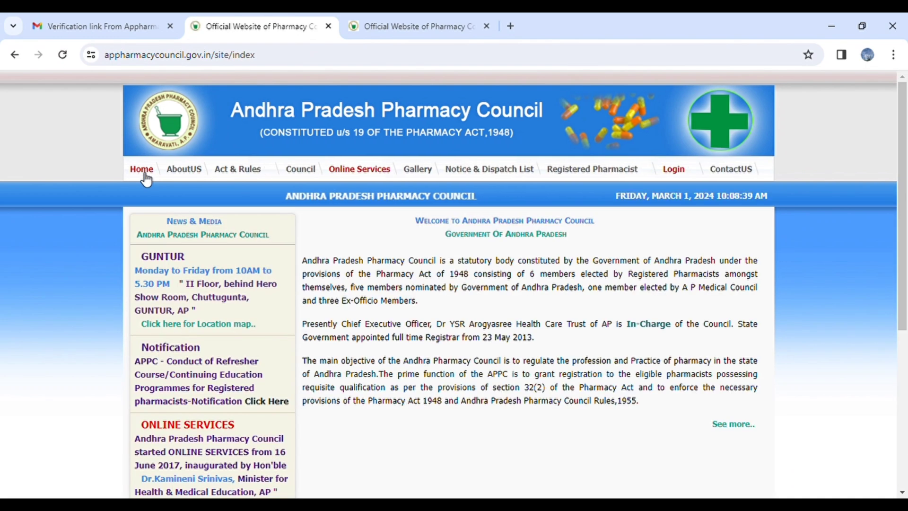